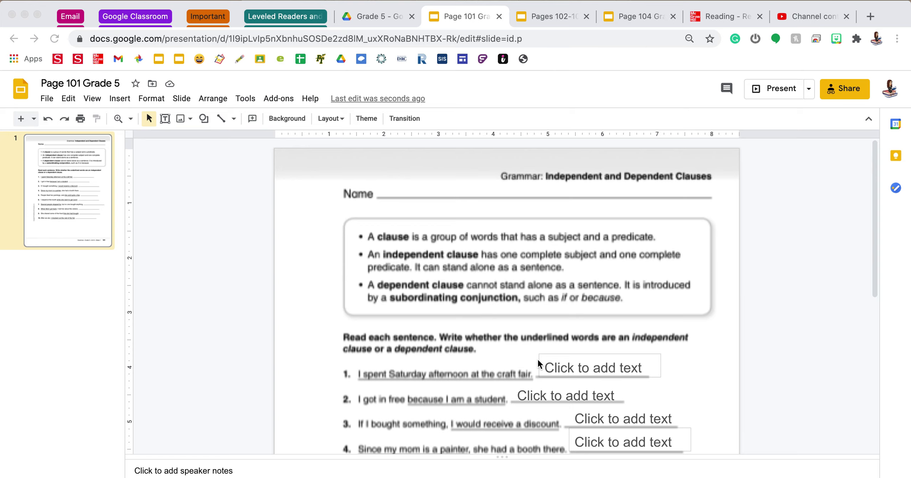
Label sentence 1 on the Page 101 worksheet as Independent
scroll(538, 363, down, 2)
scroll(537, 359, down, 2)
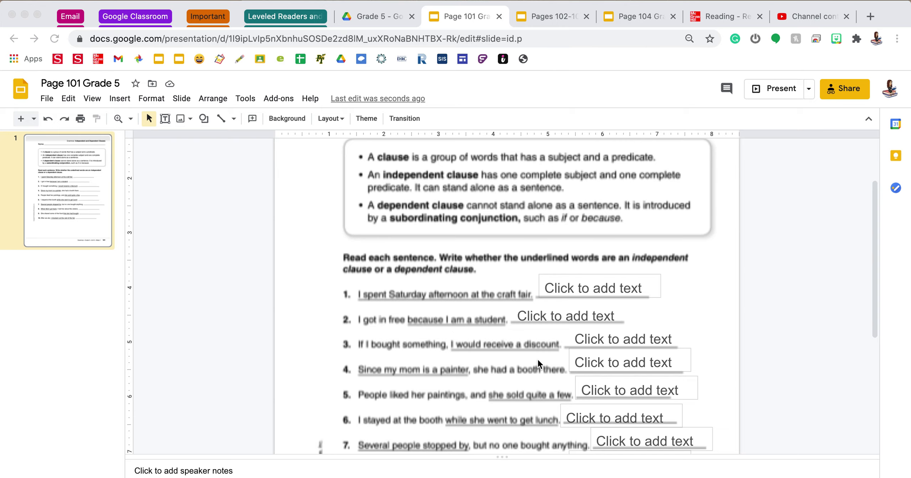
scroll(537, 359, down, 5)
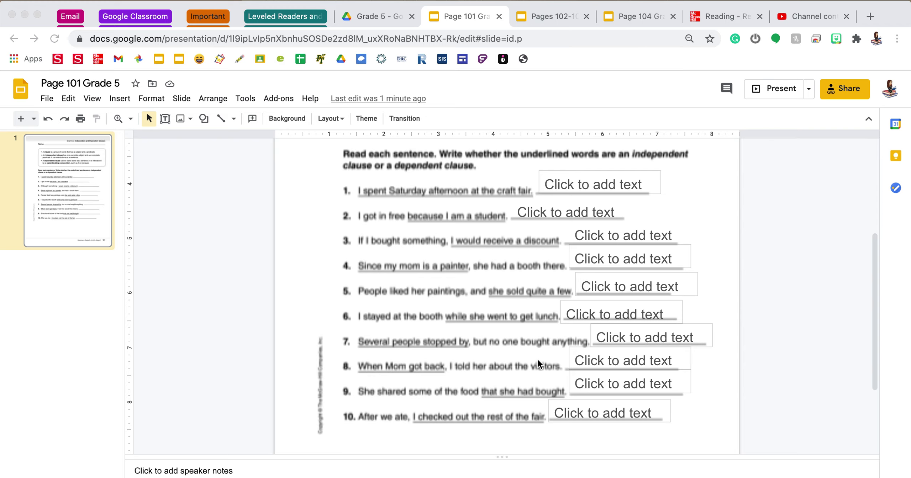
click(604, 181)
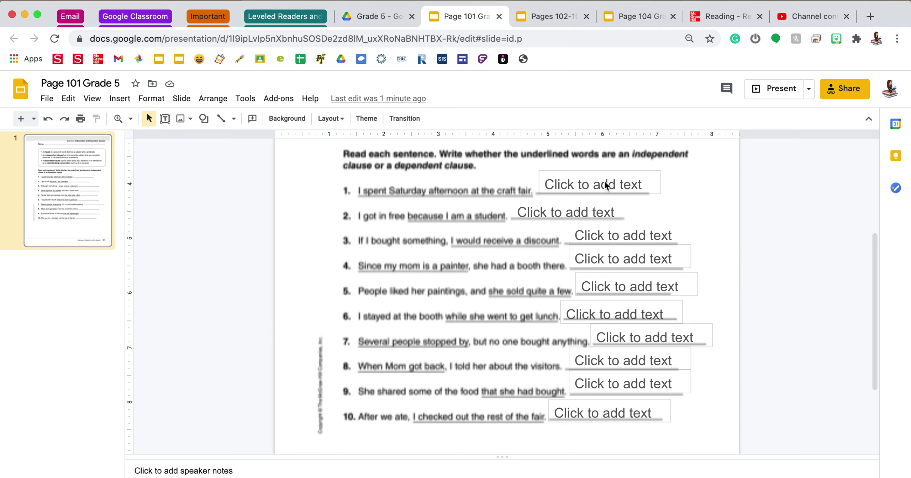
click(604, 181)
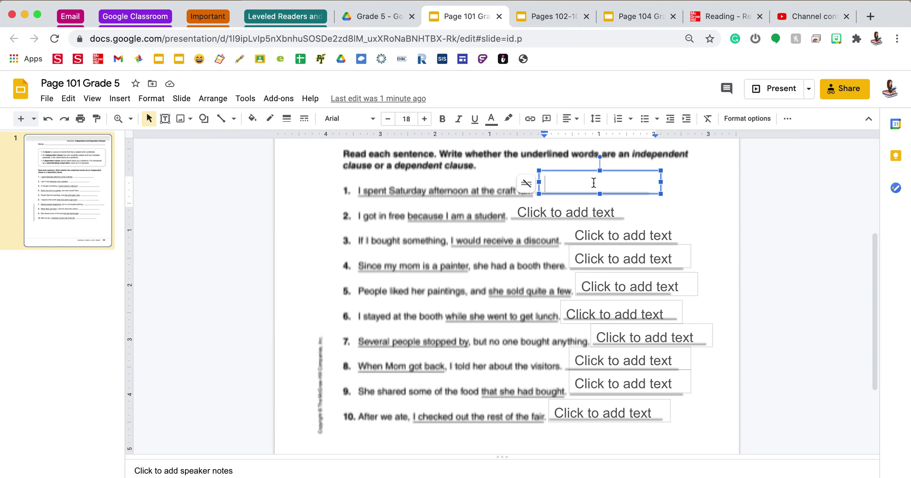
text(inde)
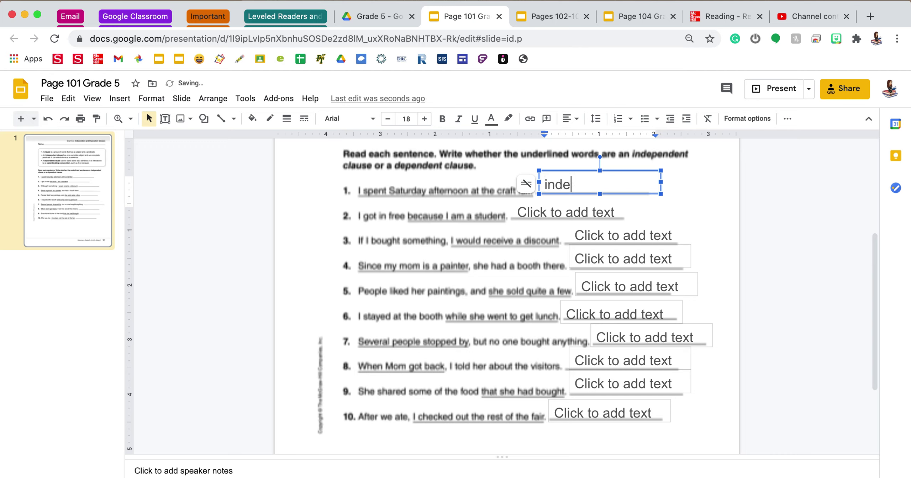
text(pendent)
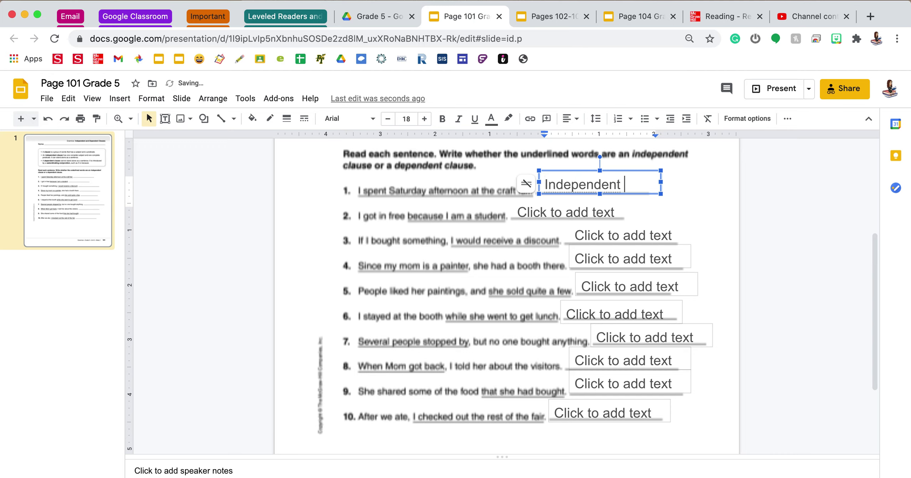
click(695, 228)
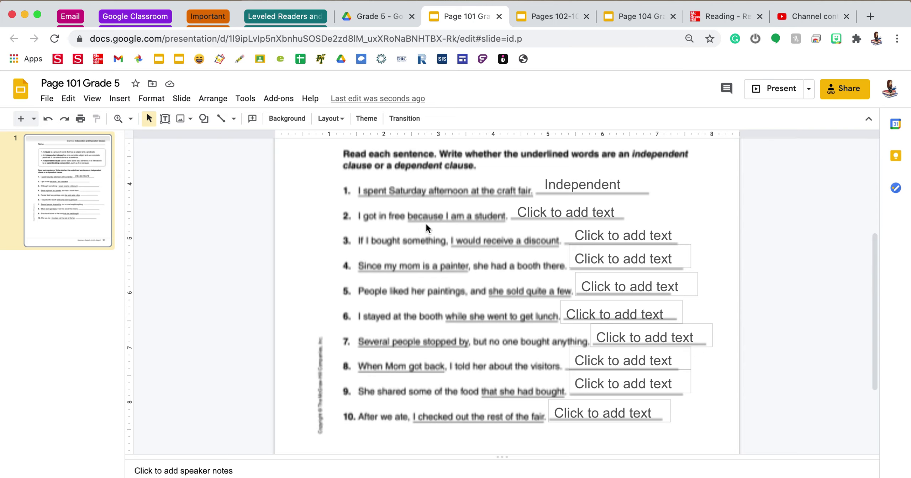
Label sentence 2 as Dependent and sentence 3 as Independent
click(541, 212)
text(dep)
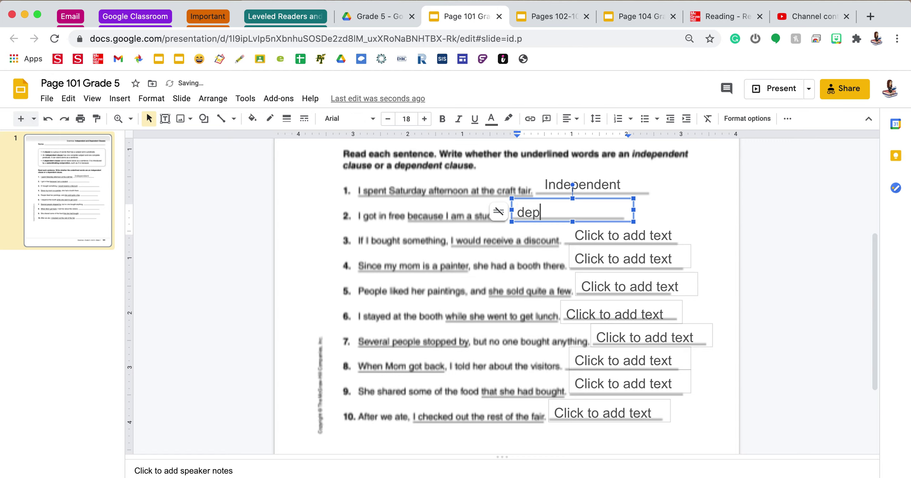
text(endent)
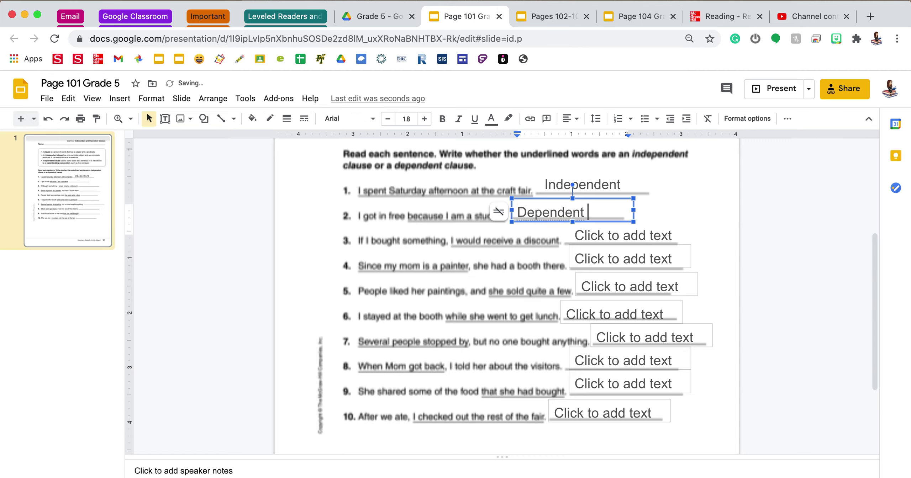
click(682, 191)
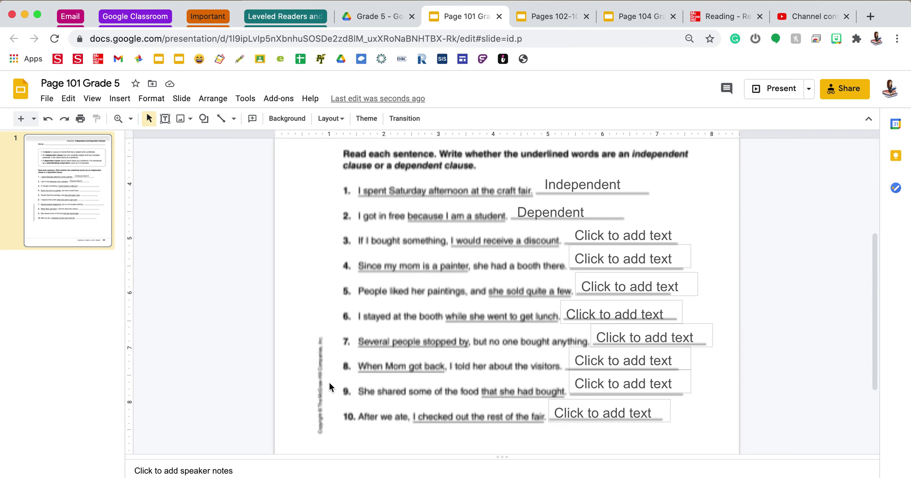
click(628, 239)
text(inde)
text(pendent)
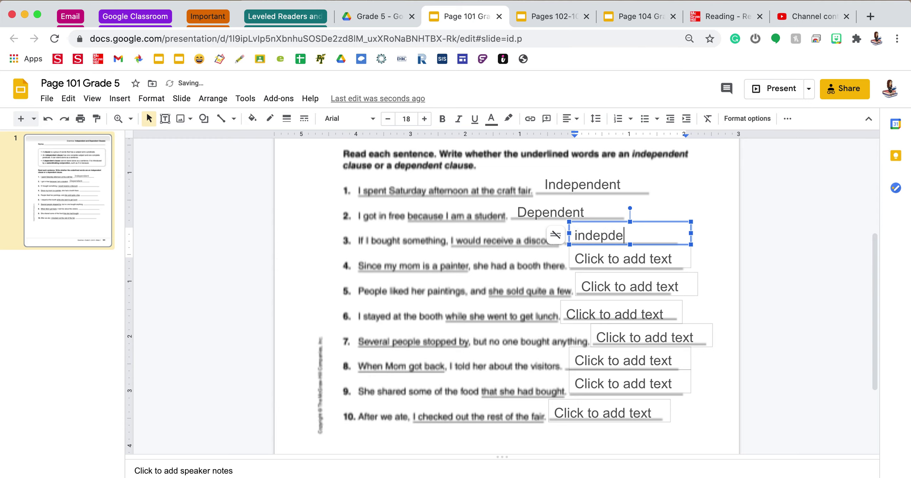
click(700, 181)
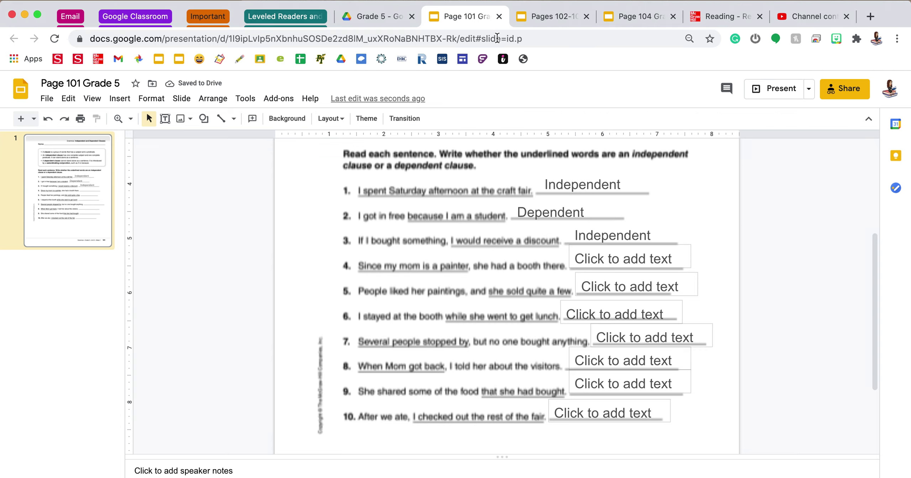
click(542, 17)
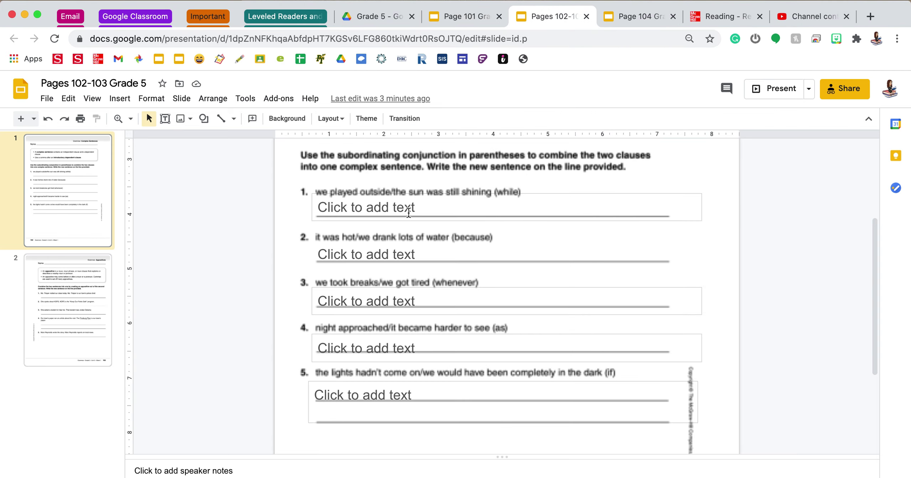
Scroll through the Complex Sentences slide to view the clause pairs and empty answer boxes
scroll(399, 213, up, 2)
scroll(399, 213, up, 3)
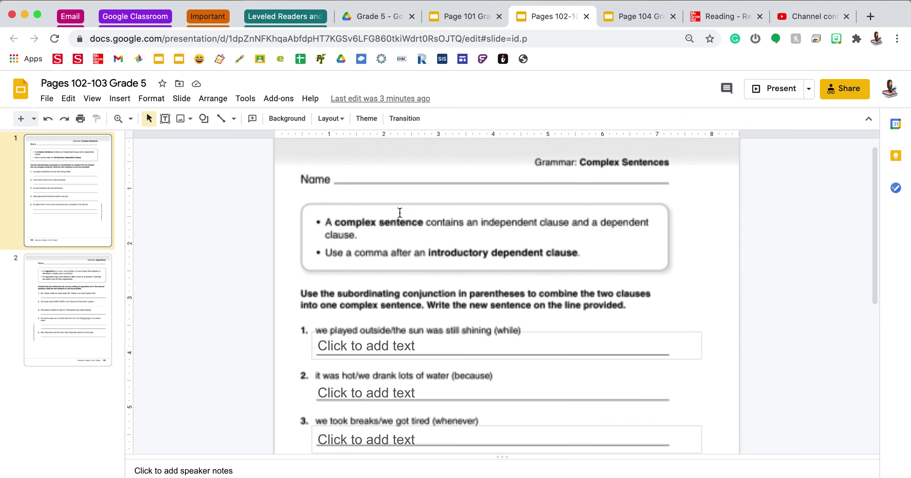
scroll(399, 213, down, 3)
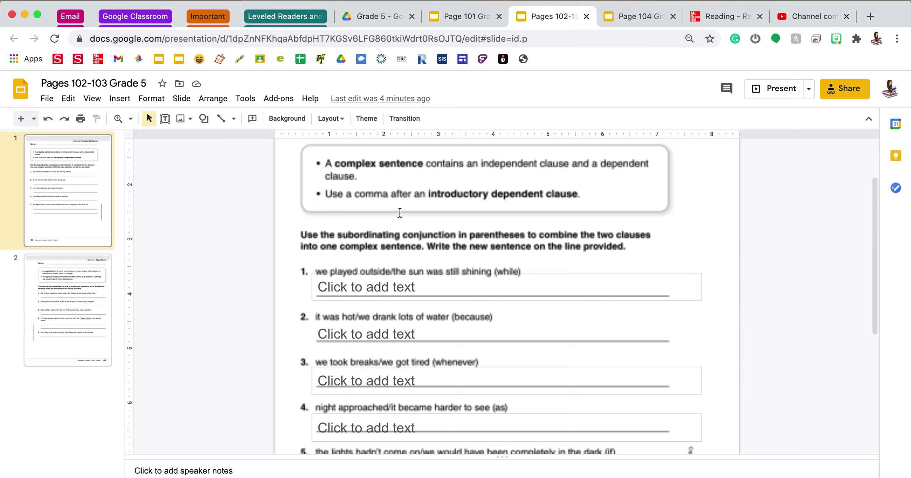
scroll(399, 212, down, 3)
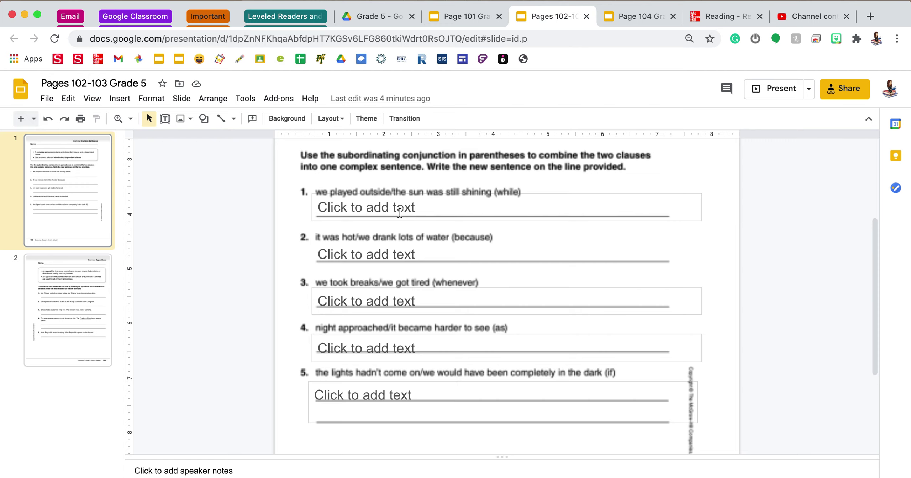
Answer item 1 with 'We played outside while the sun was still shining.'
click(399, 213)
text(We )
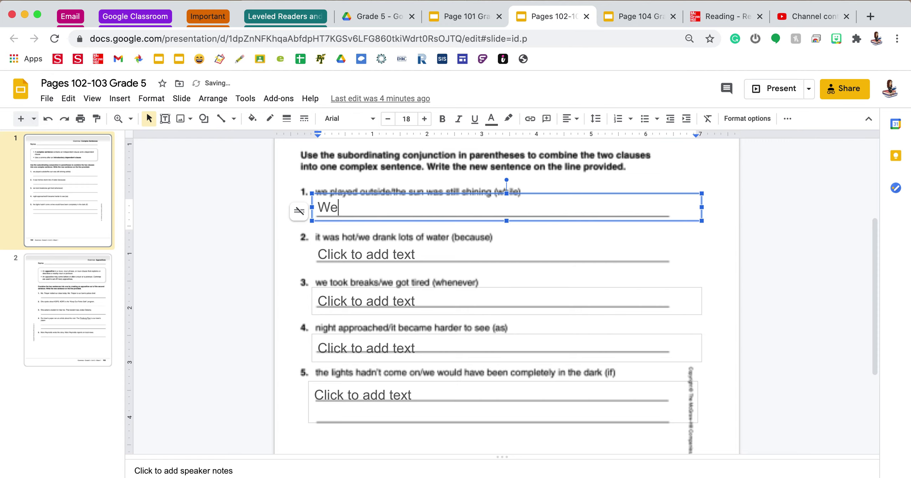
text(played out)
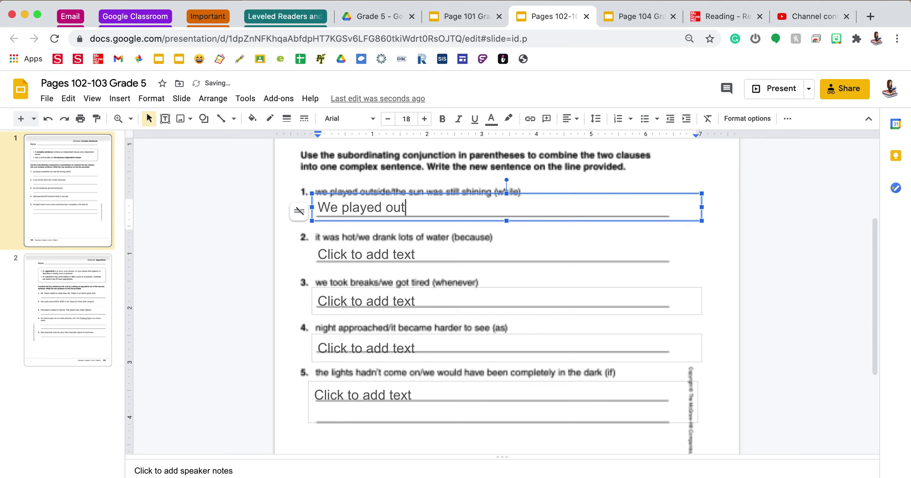
text(side while the sun )
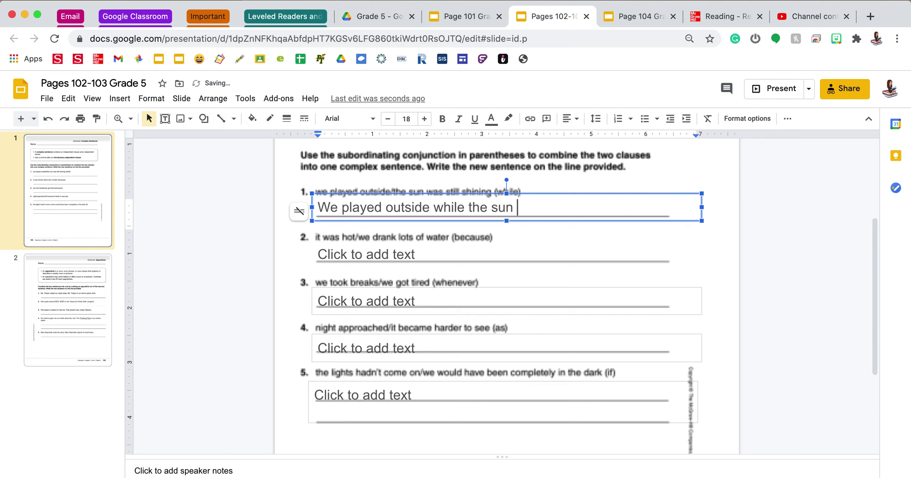
text(was still shining.)
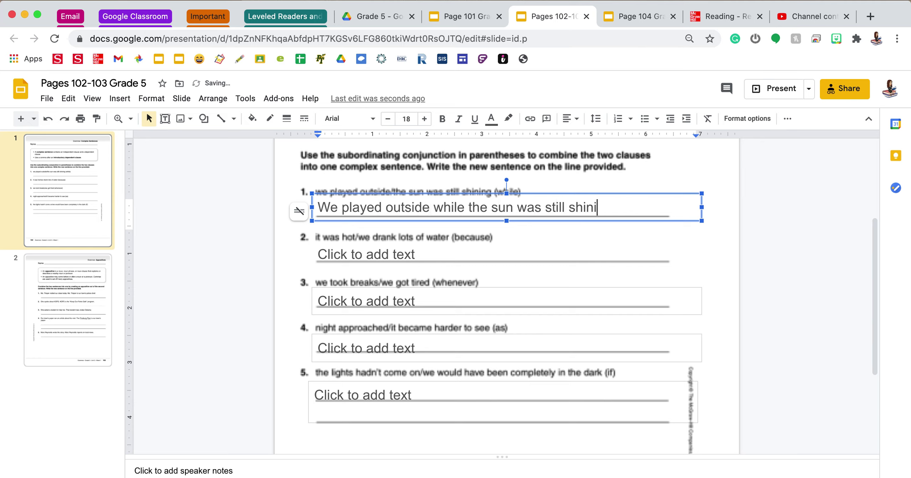
click(288, 270)
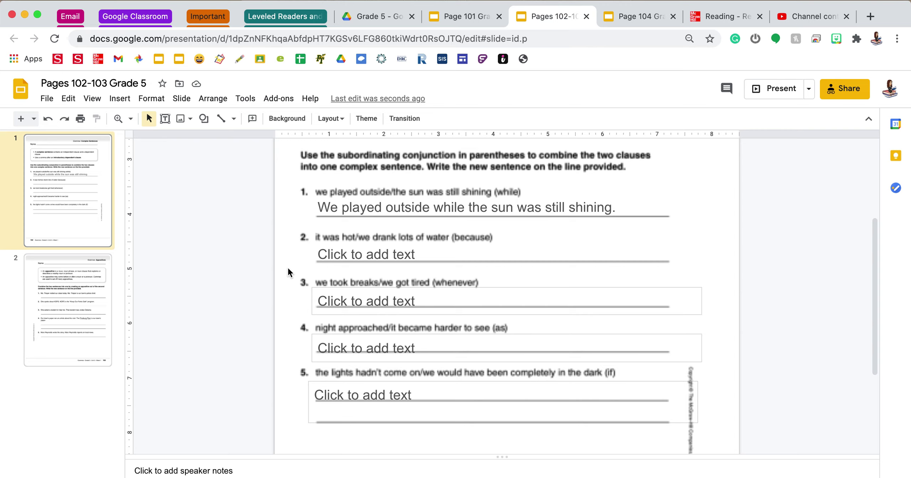
Answer item 2 with 'Because it was hot, we drank lots of water.'
click(331, 254)
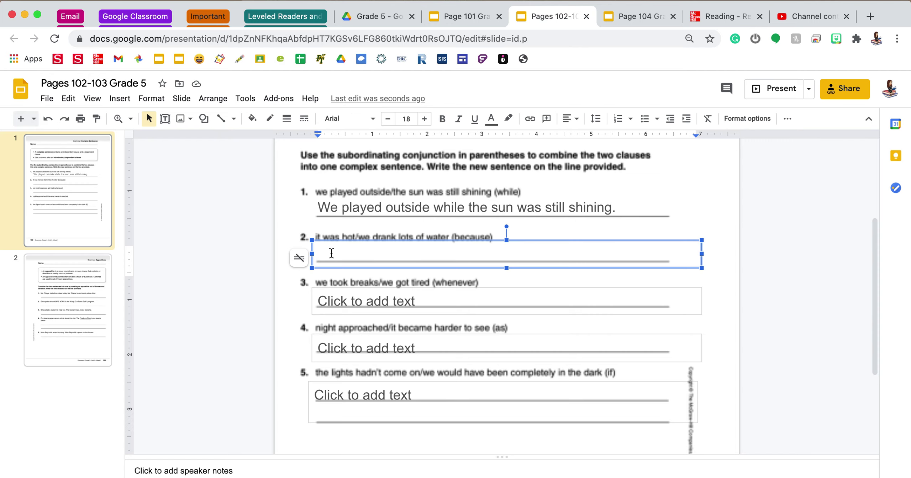
text(Because it )
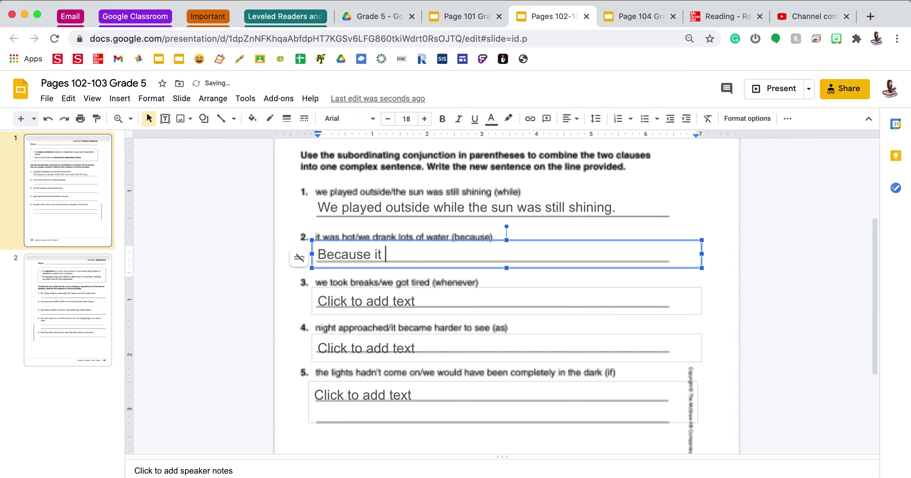
text(was hot, we drank lots of water.)
click(212, 269)
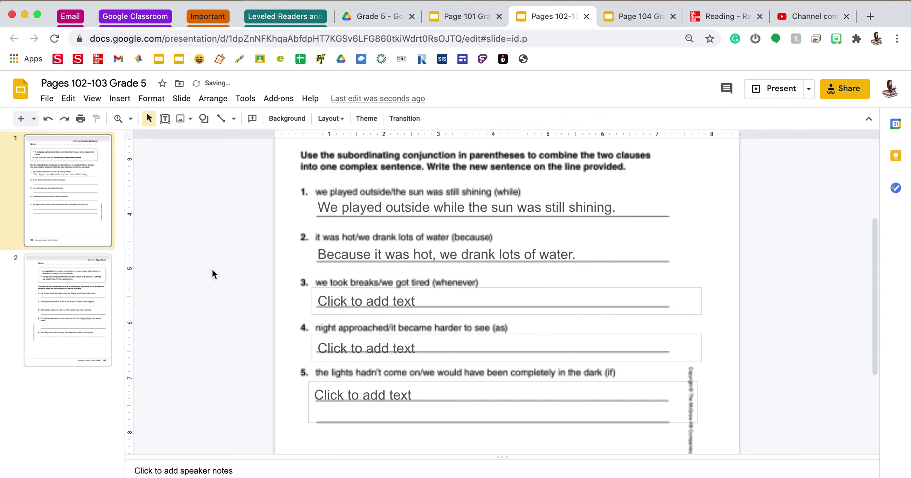
click(89, 320)
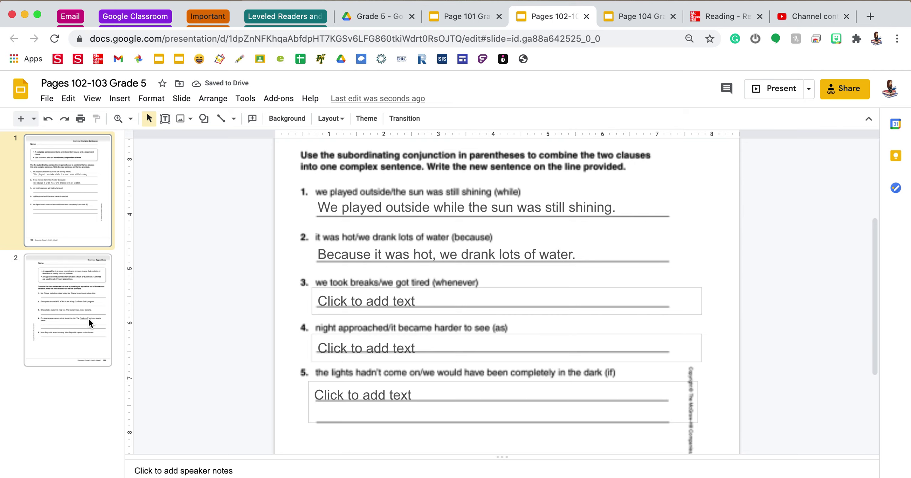
scroll(337, 287, up, 5)
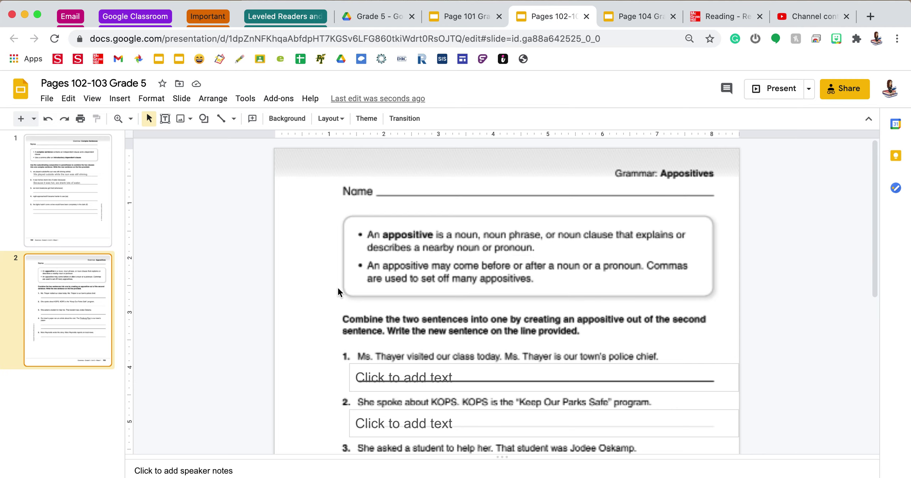
scroll(337, 289, down, 3)
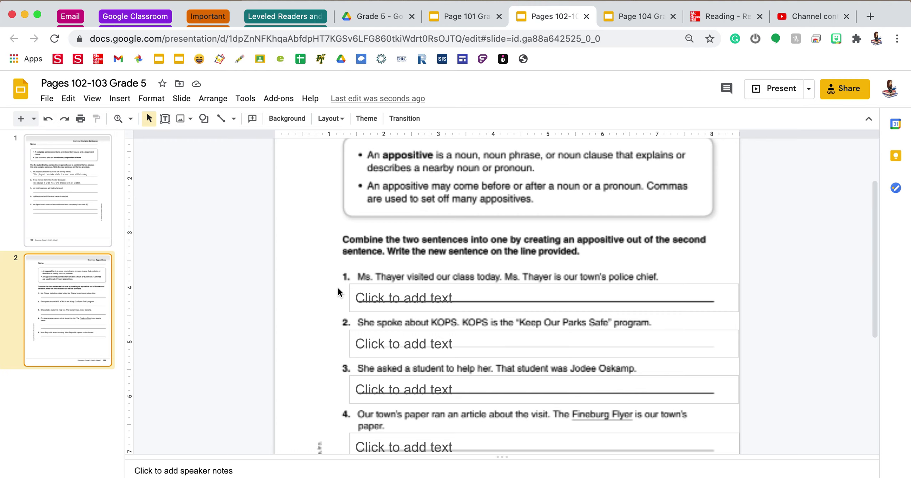
scroll(338, 289, down, 5)
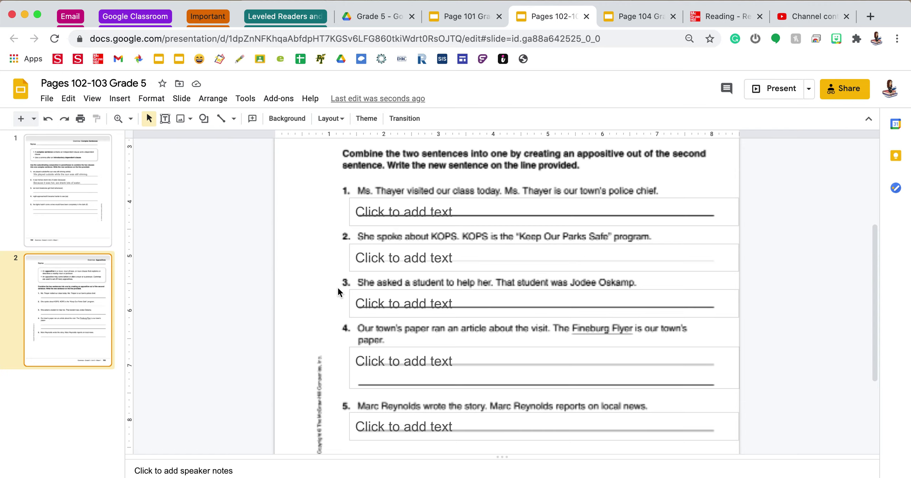
click(418, 205)
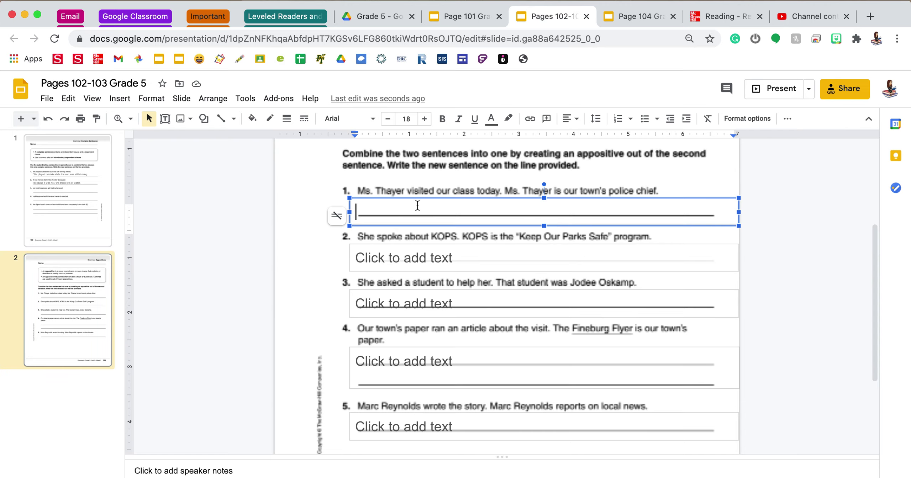
Enter 'Ms. Thayer, our town's police chef, visited our class today.' and align it on item 1's line
text(Ms. Thayer)
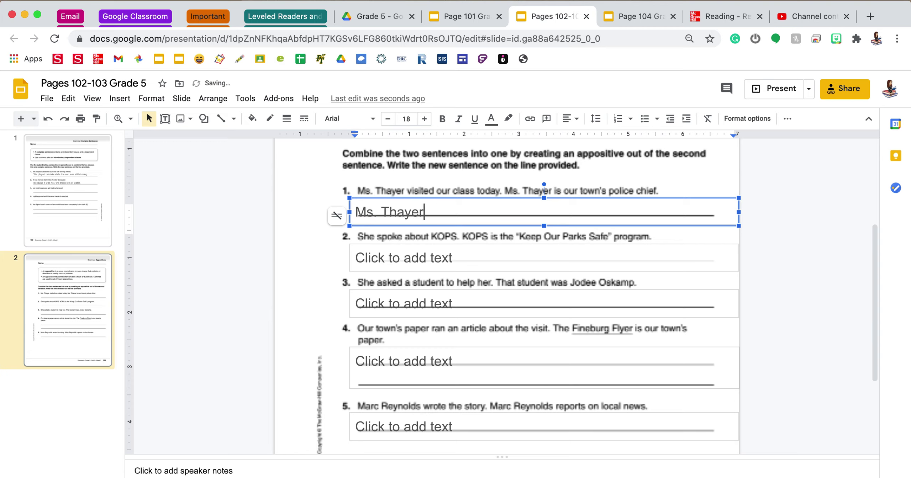
text(, our)
text( tow)
text(n's police che)
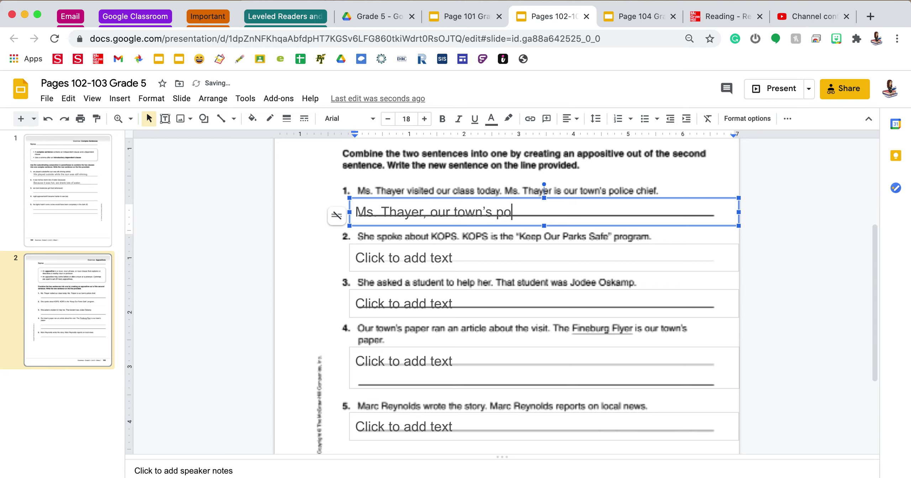
text(f)
text(,)
text( visit)
text(ed our cla)
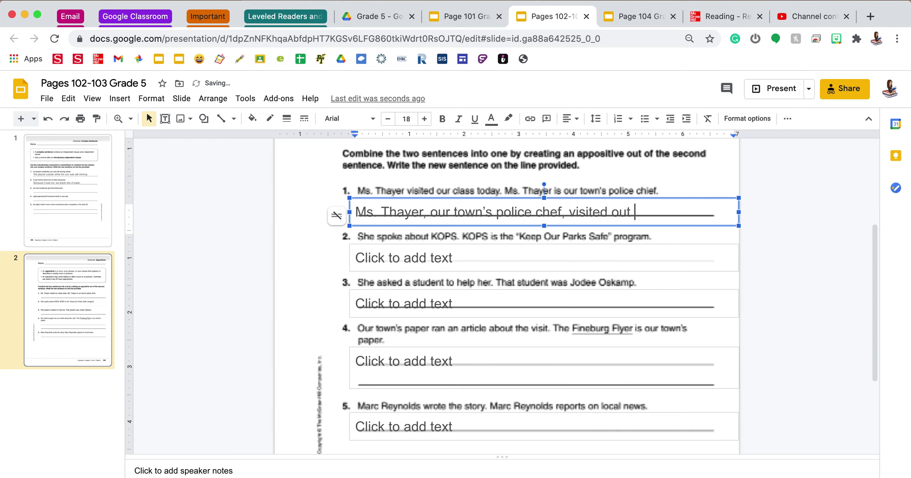
text(ss today.)
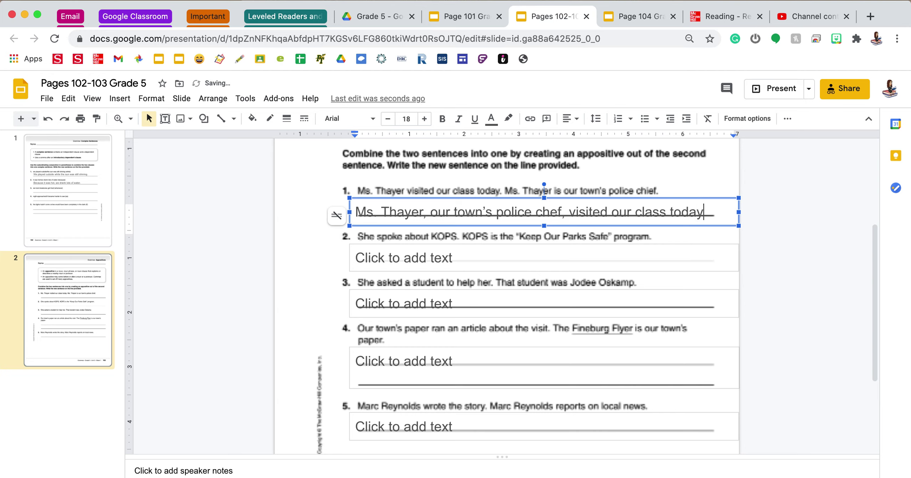
click(415, 184)
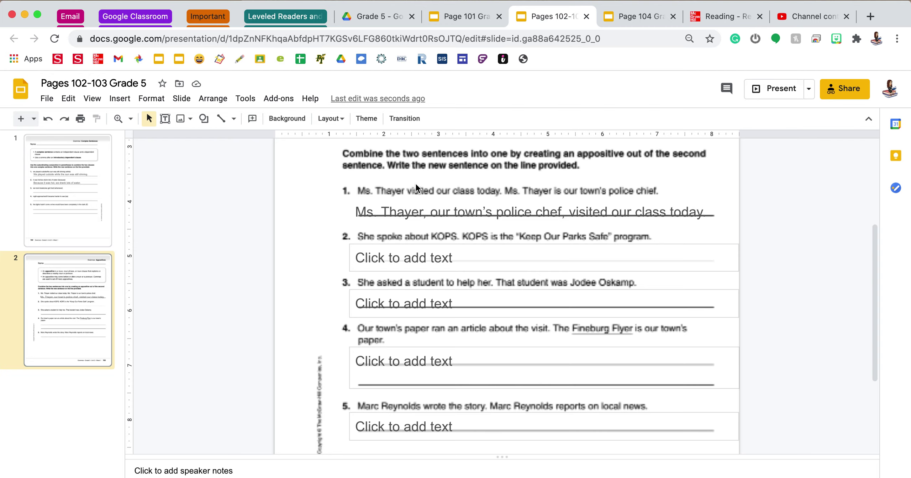
drag(413, 198, 410, 191)
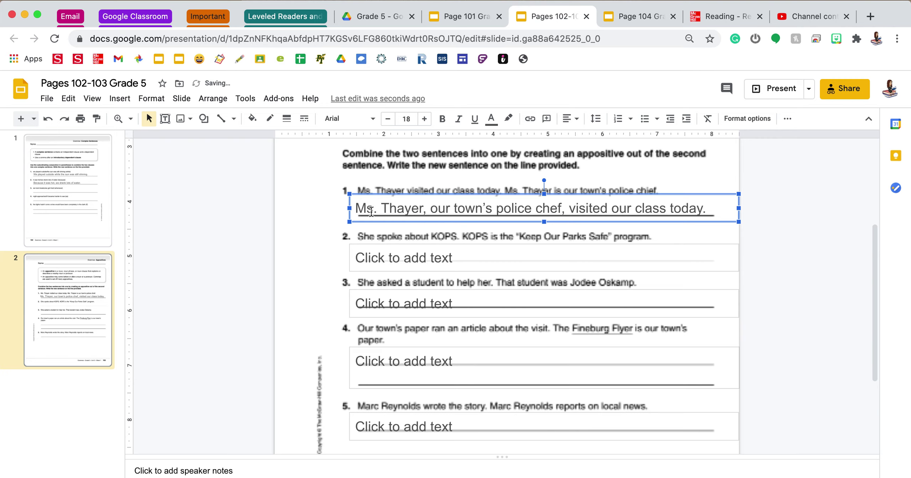
click(312, 244)
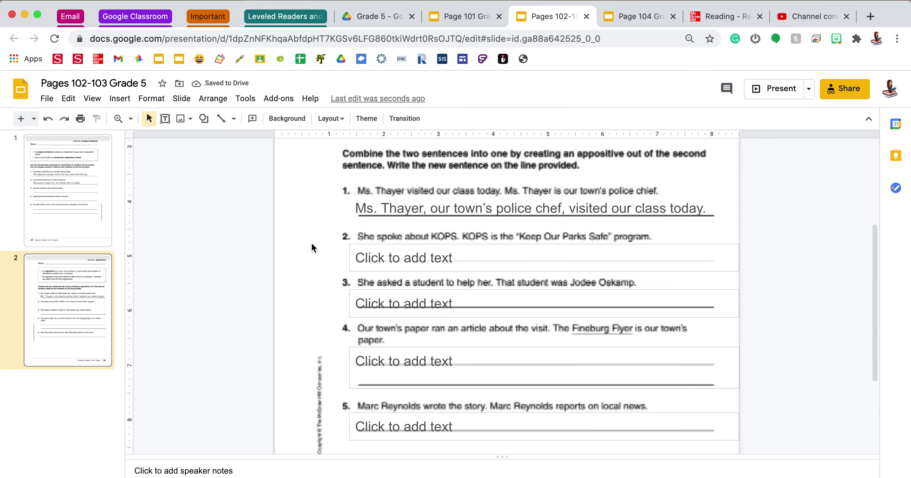
scroll(312, 244, down, 1)
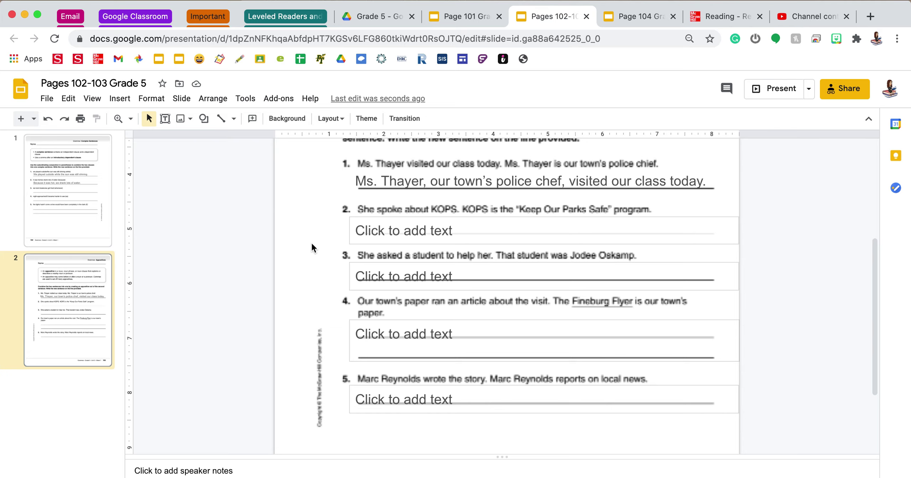
click(374, 232)
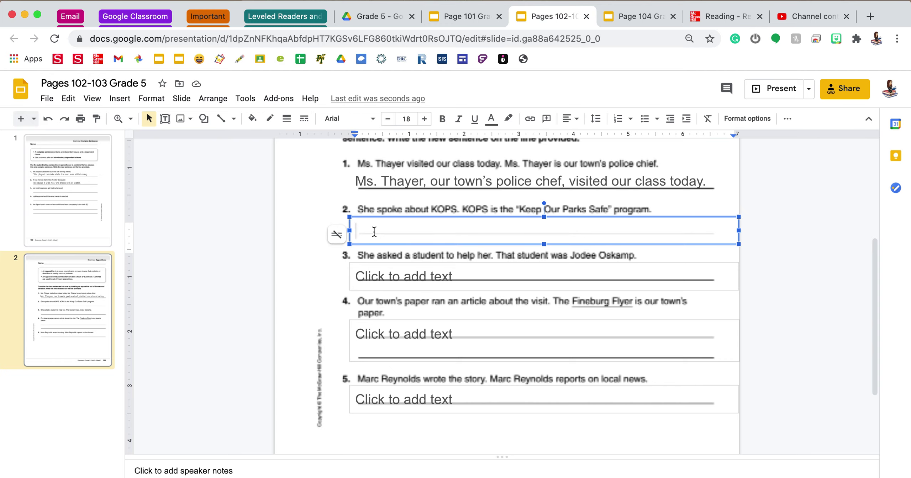
Type item 2's answer 'She spoke about KOPS, “Keep Our Parks Safe” program.', correcting typos
text(She spoke about LK)
key(BackSpace)
key(BackSpace)
text(K)
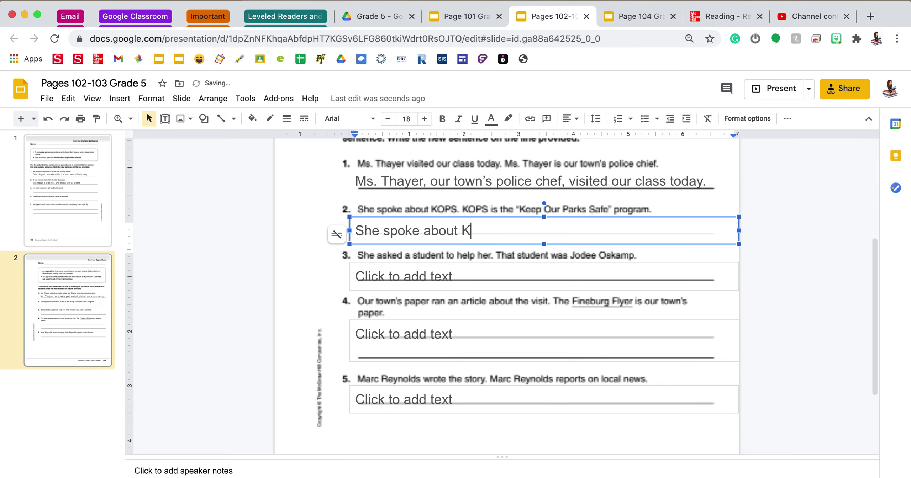
text(OPS, “Keep )
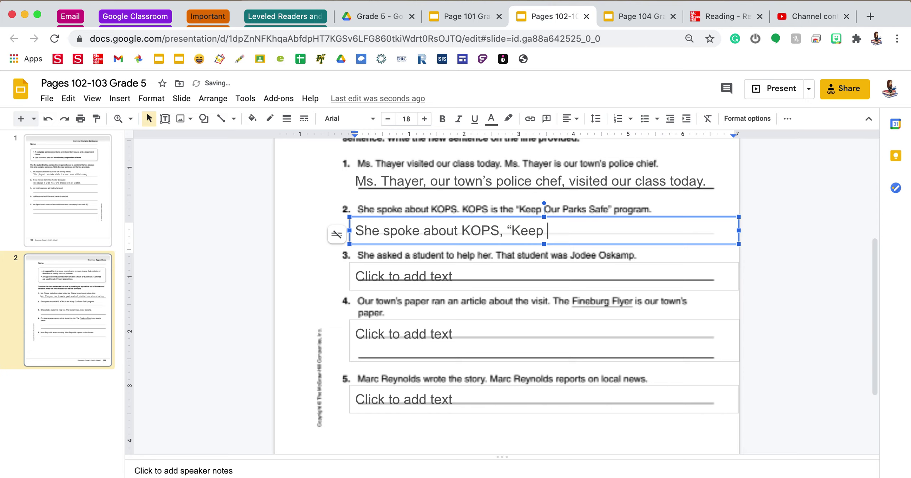
text(Our Parks Safe” proge)
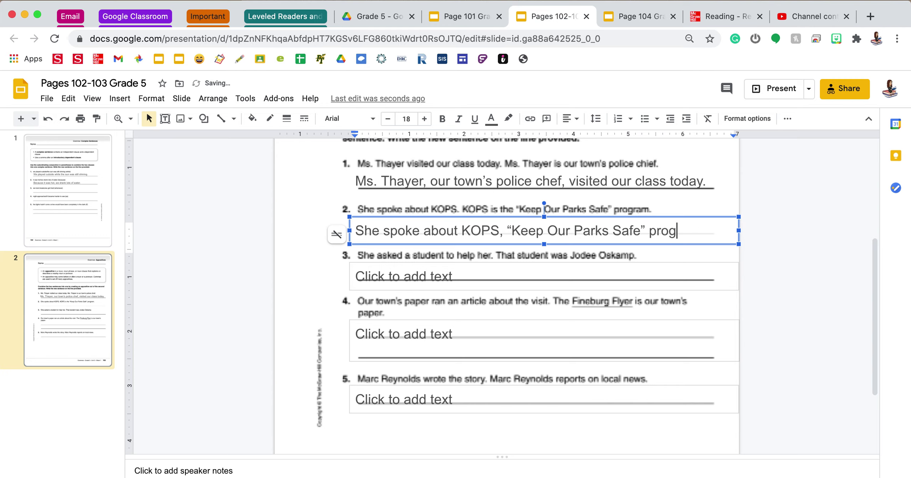
key(BackSpace)
text(ram.)
click(297, 237)
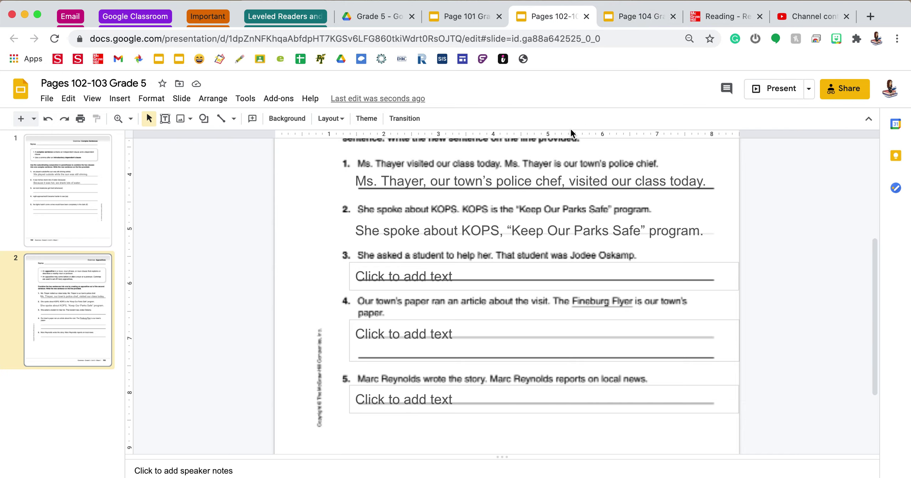
click(619, 21)
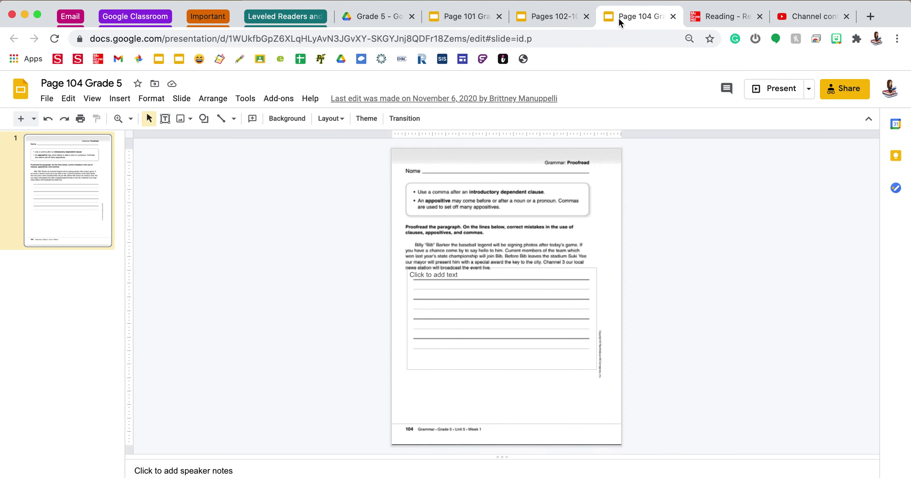
Zoom the Page 104 slide to 100% and scroll down to the proofreading paragraph
click(130, 119)
click(154, 176)
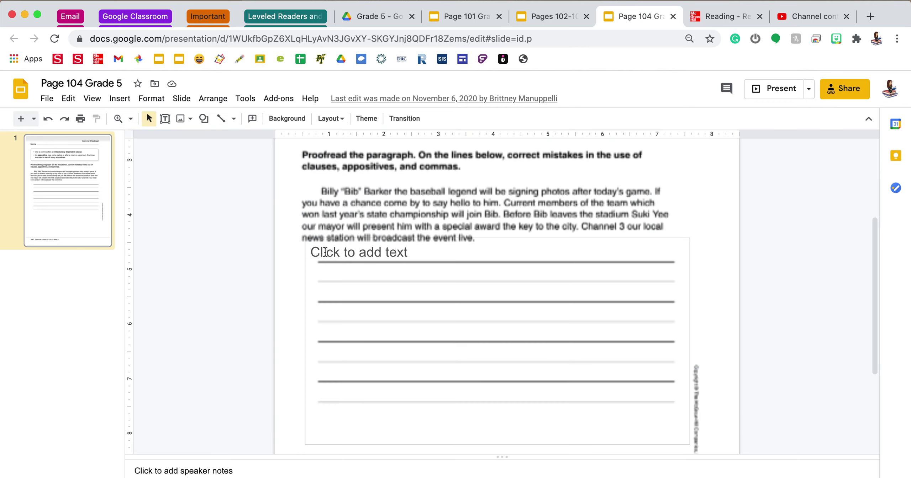
scroll(324, 252, down, 1)
scroll(325, 252, down, 1)
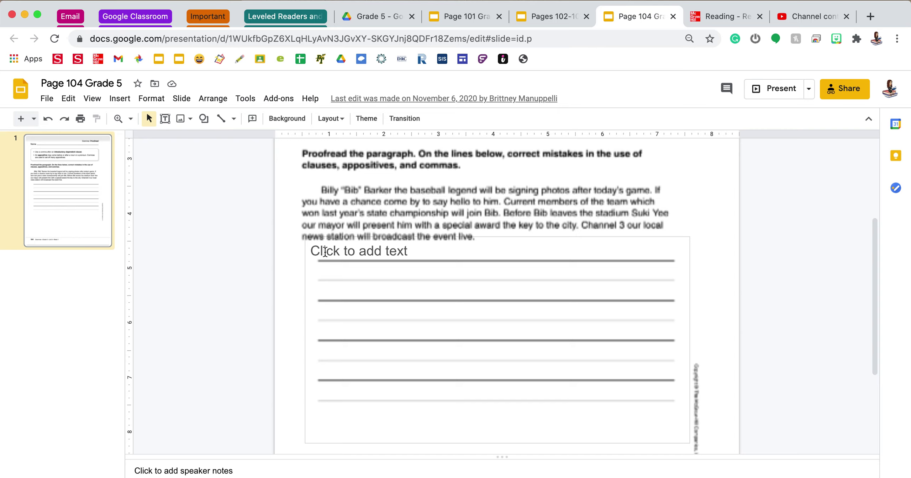
Type 'Billy "Bib" Barker, the baseball legend, will be signing photos after today’s game.' in the lined box
click(344, 249)
text(Billy "Bib)
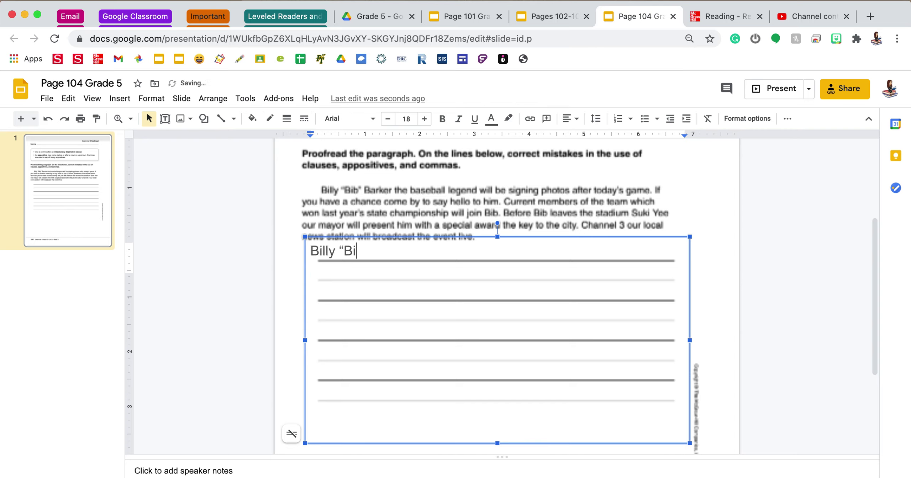
text(" Barker,)
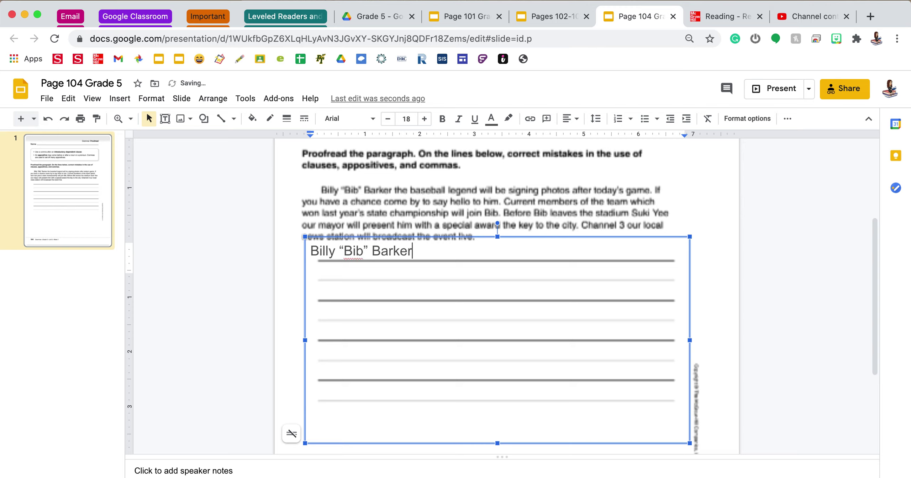
text( the baseball legend)
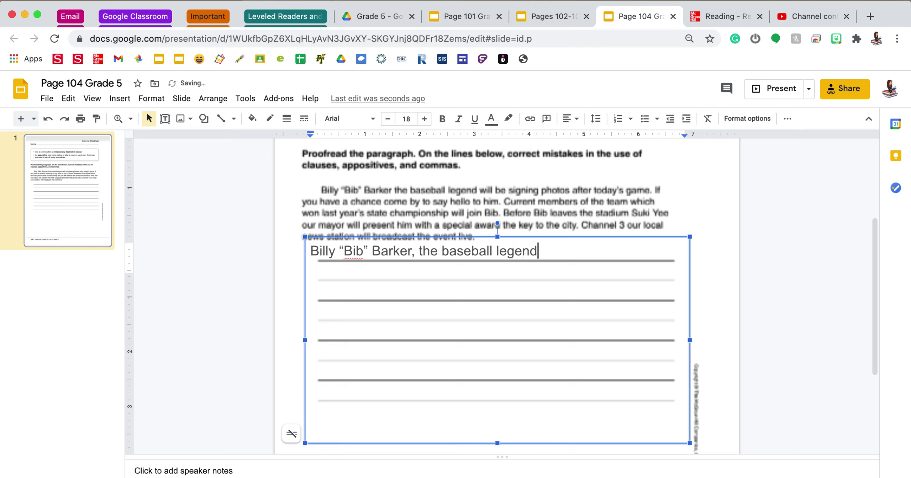
text(, will be signing photos aft)
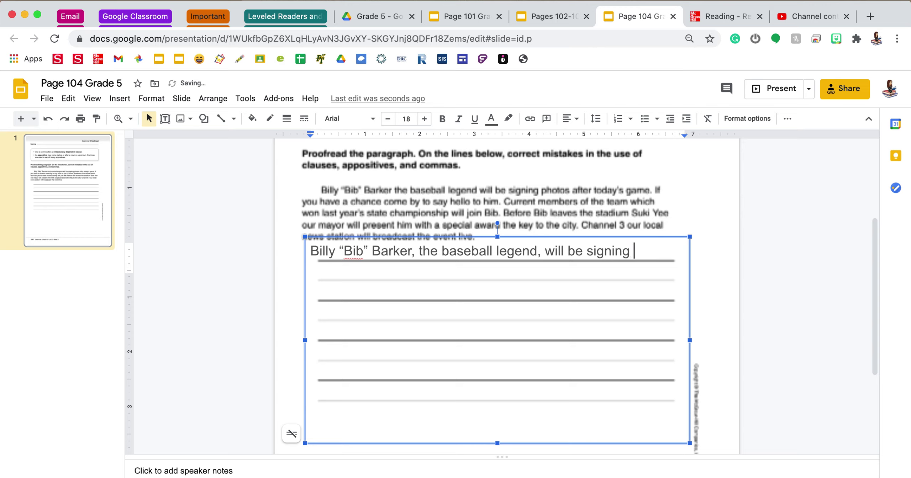
text(er to)
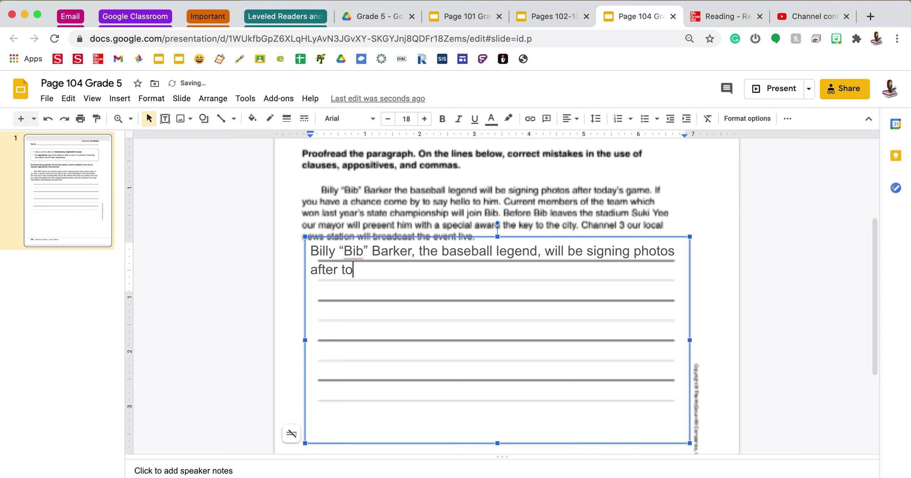
text(day’s game.)
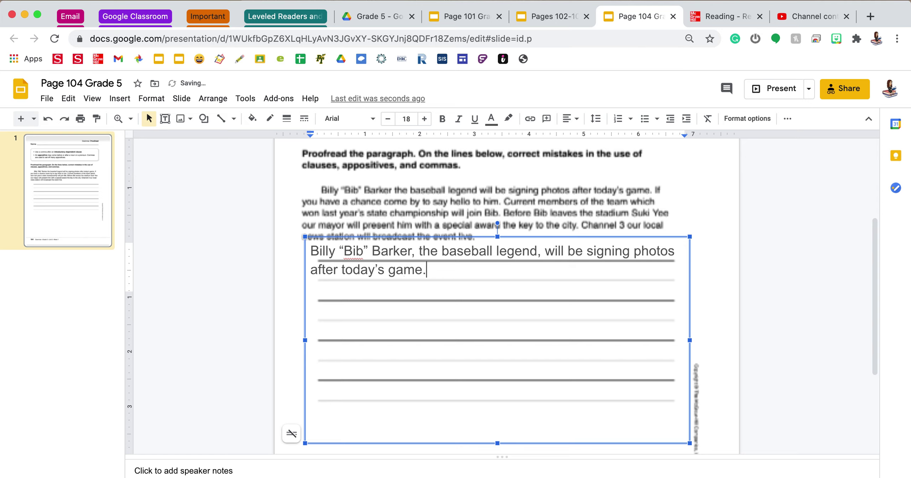